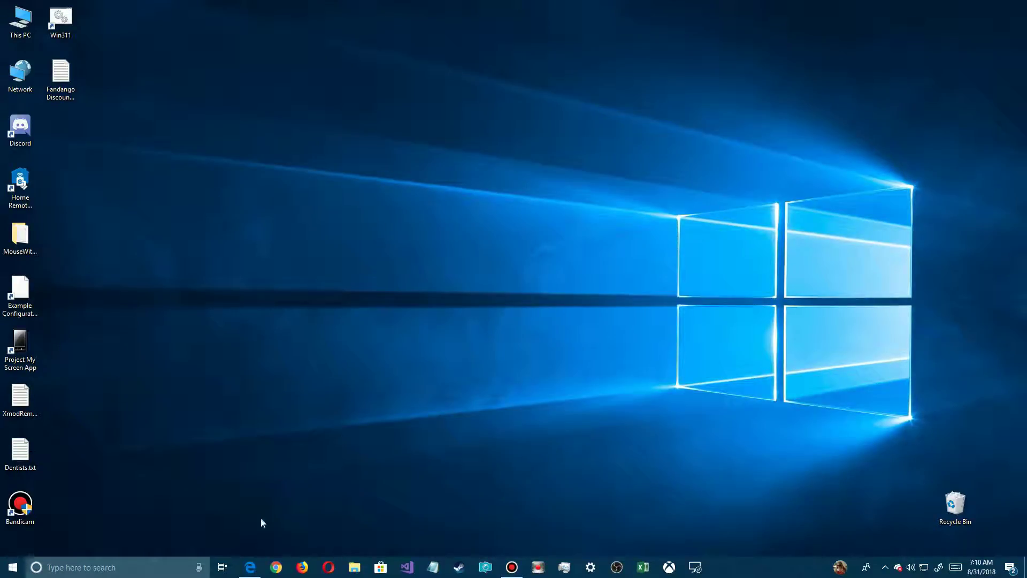
# In Bing, highlight the 'fallout 3 specs' query, the Windows XP/Vista OS requirement and the release date
pyautogui.click(251, 568)
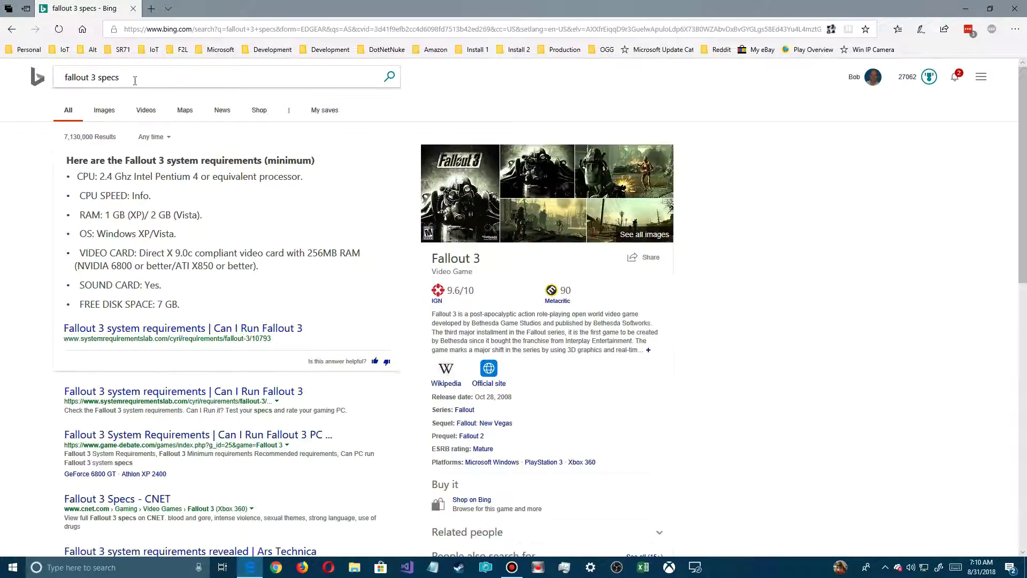
pyautogui.moveTo(134, 80); pyautogui.dragTo(57, 77)
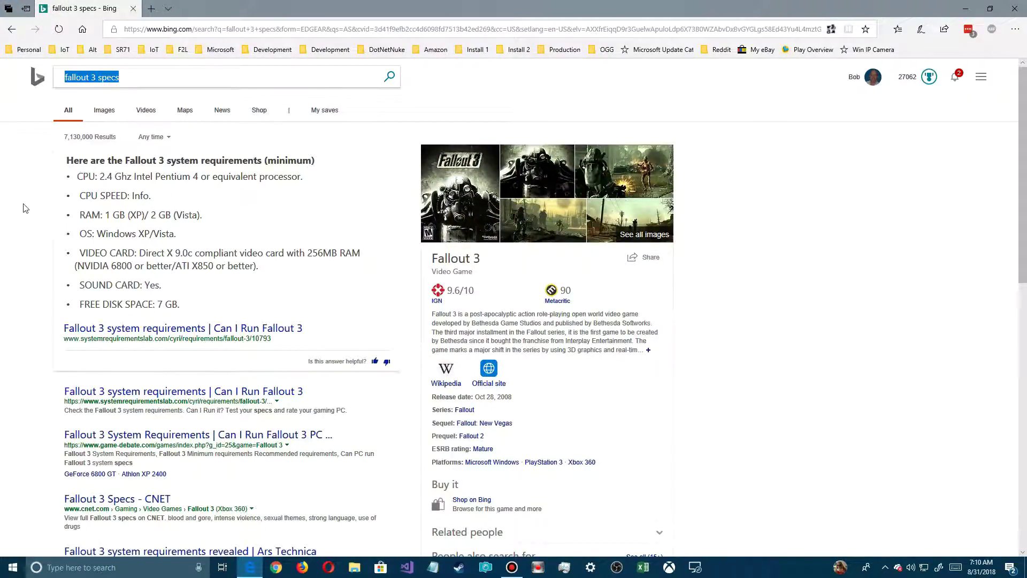
pyautogui.moveTo(180, 235); pyautogui.dragTo(79, 237)
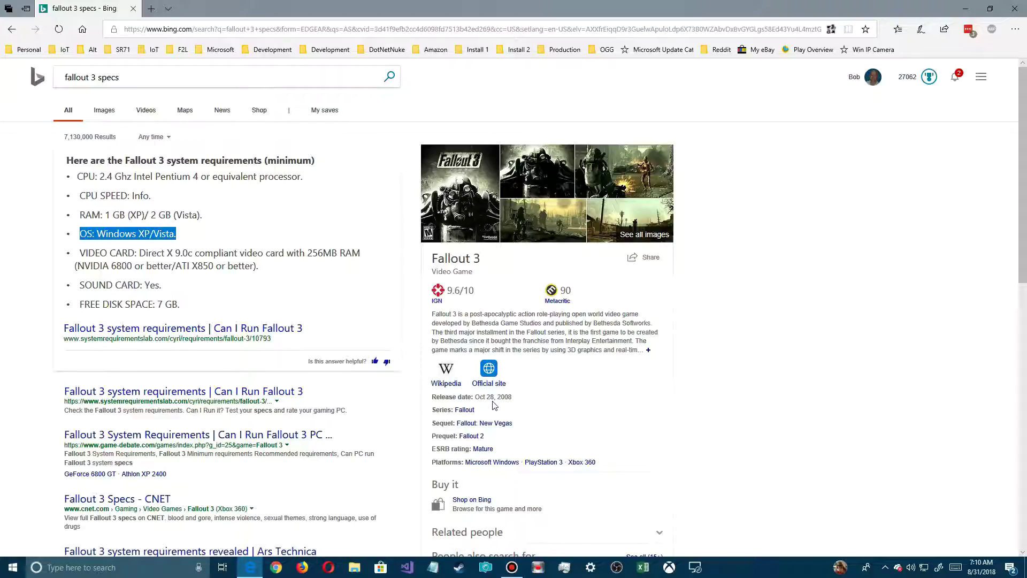
pyautogui.moveTo(445, 398); pyautogui.dragTo(512, 399)
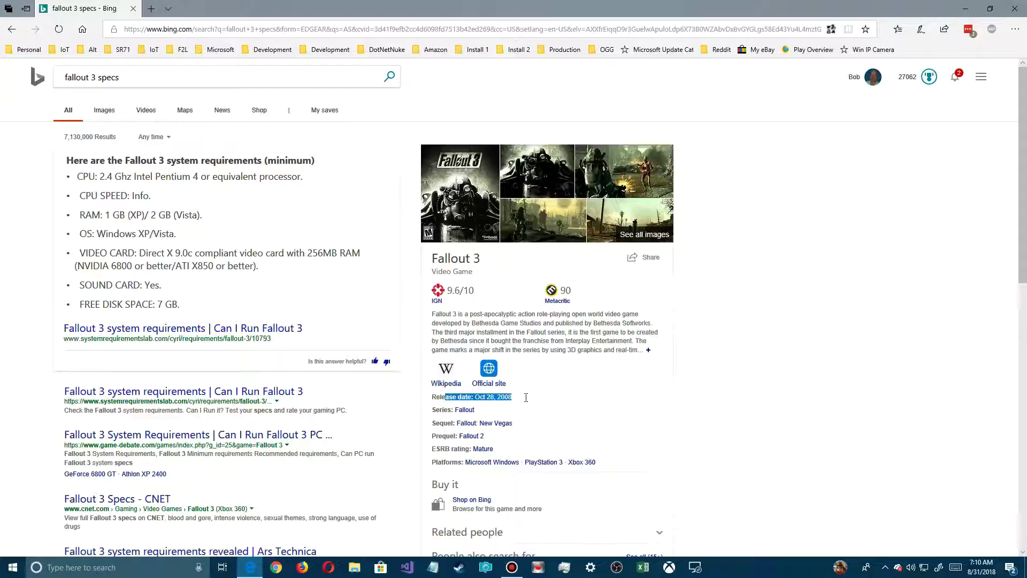
pyautogui.moveTo(87, 235); pyautogui.dragTo(177, 234)
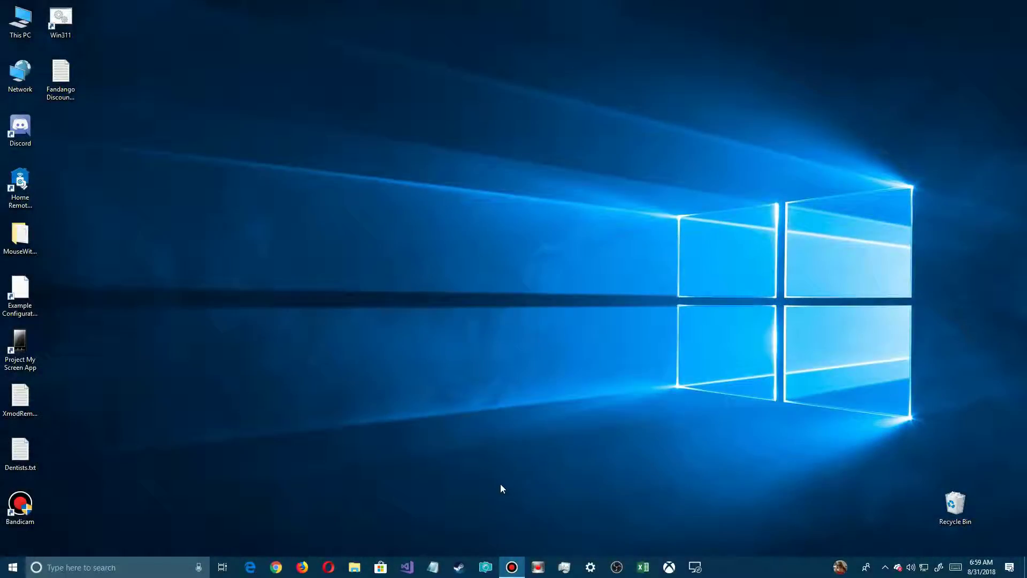
# Open Windows Settings from the Start menu and search it for 'tro'
pyautogui.click(12, 567)
pyautogui.click(14, 517)
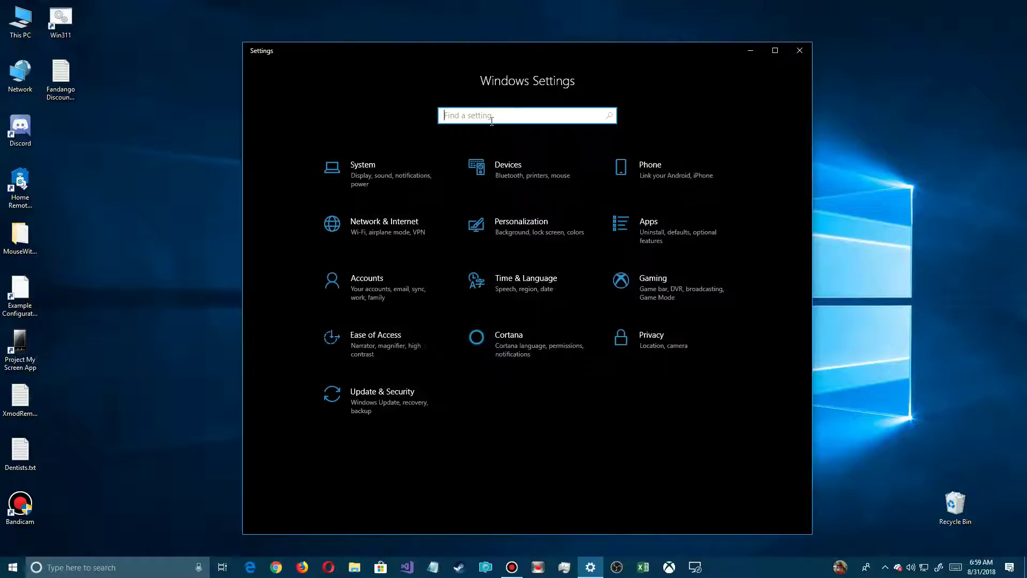
pyautogui.write('tro')
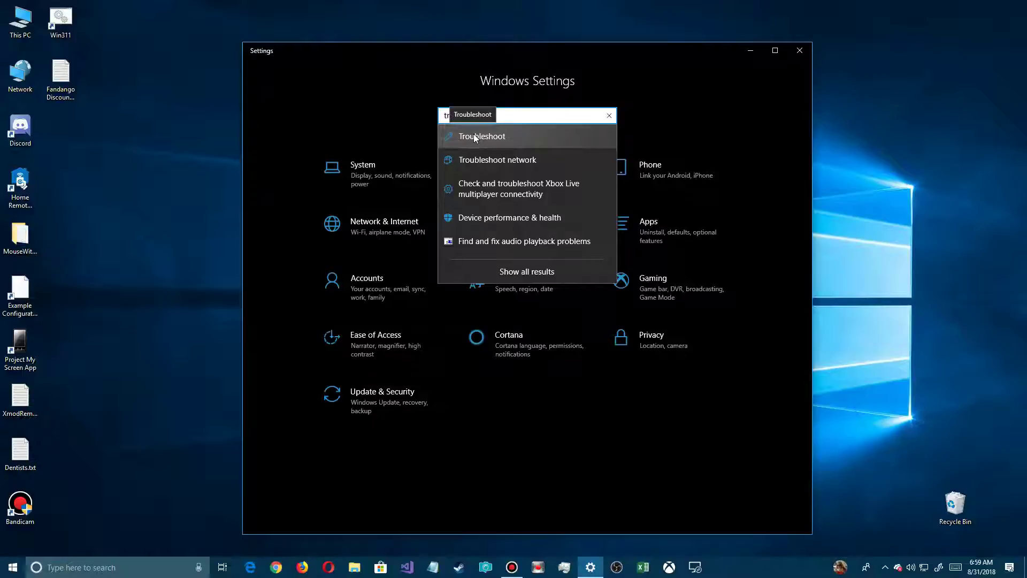
# Go to the Troubleshoot page and run the Program Compatibility Troubleshooter
pyautogui.click(473, 137)
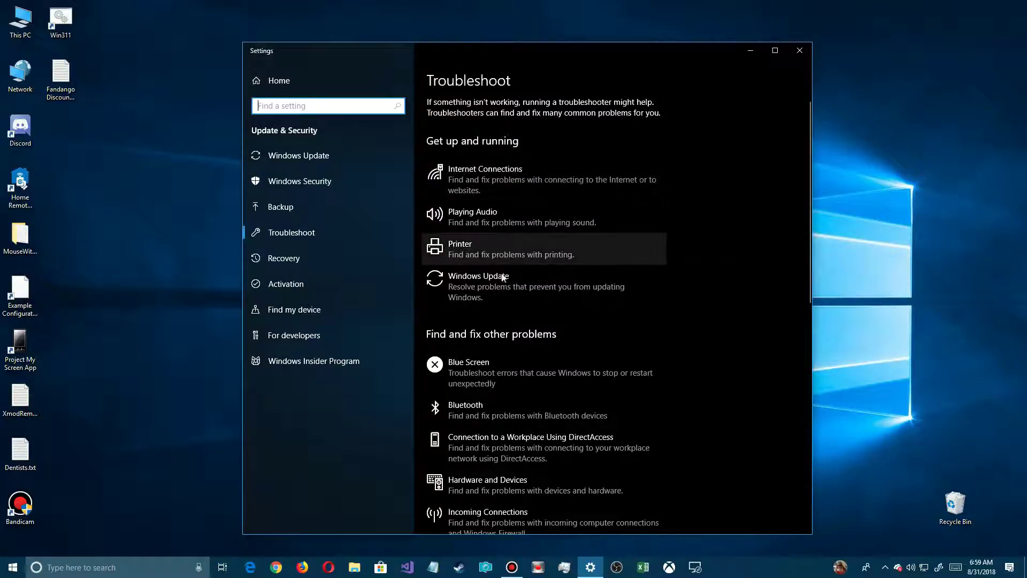
pyautogui.scroll(-3, 576, 321)
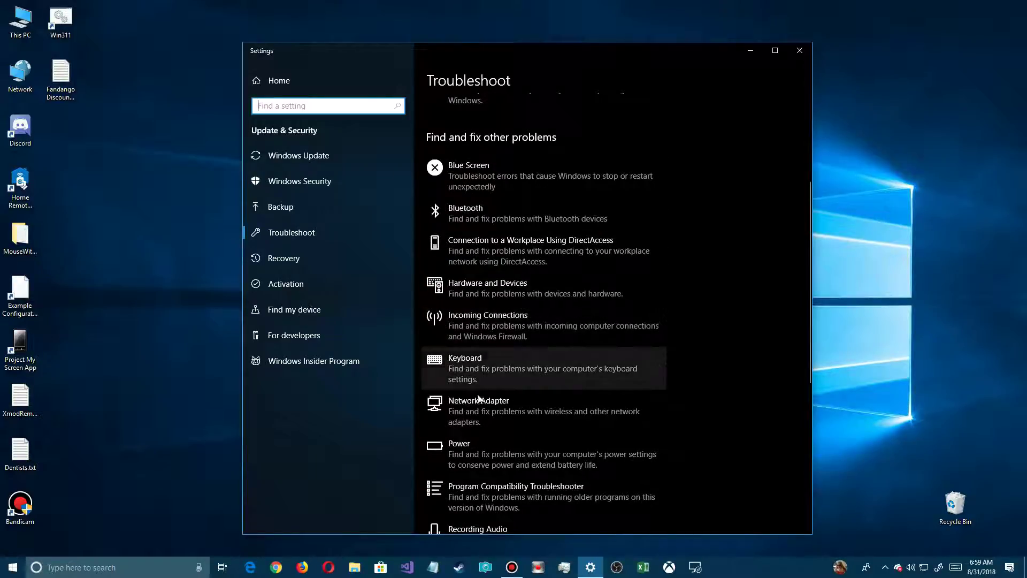
pyautogui.scroll(-3, 439, 374)
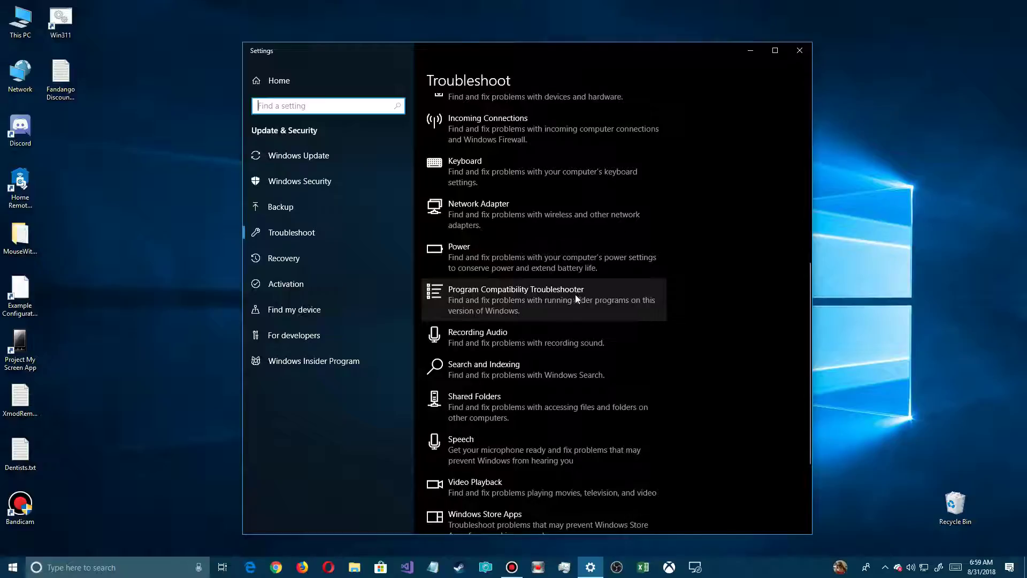
pyautogui.click(562, 298)
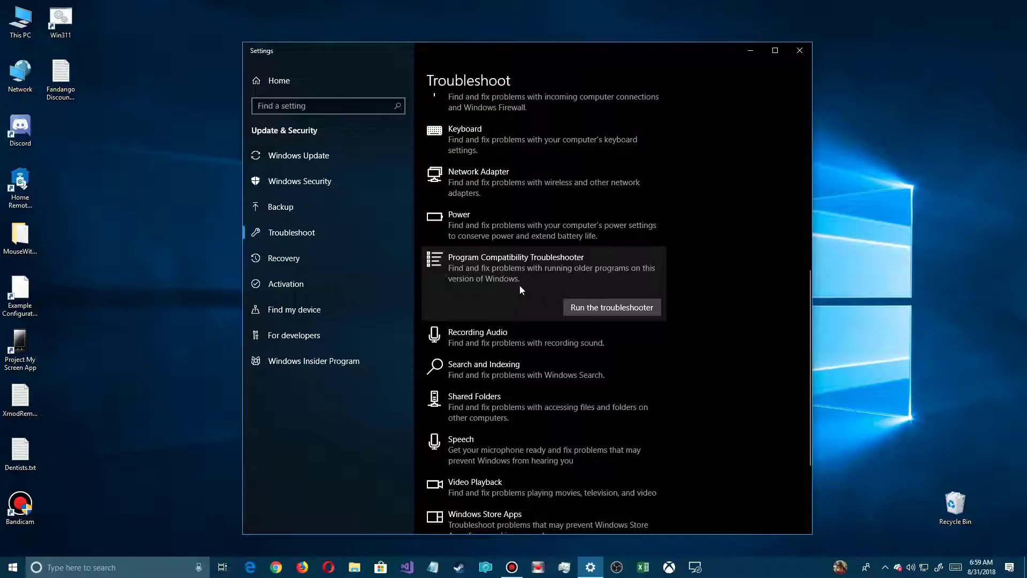
pyautogui.click(599, 308)
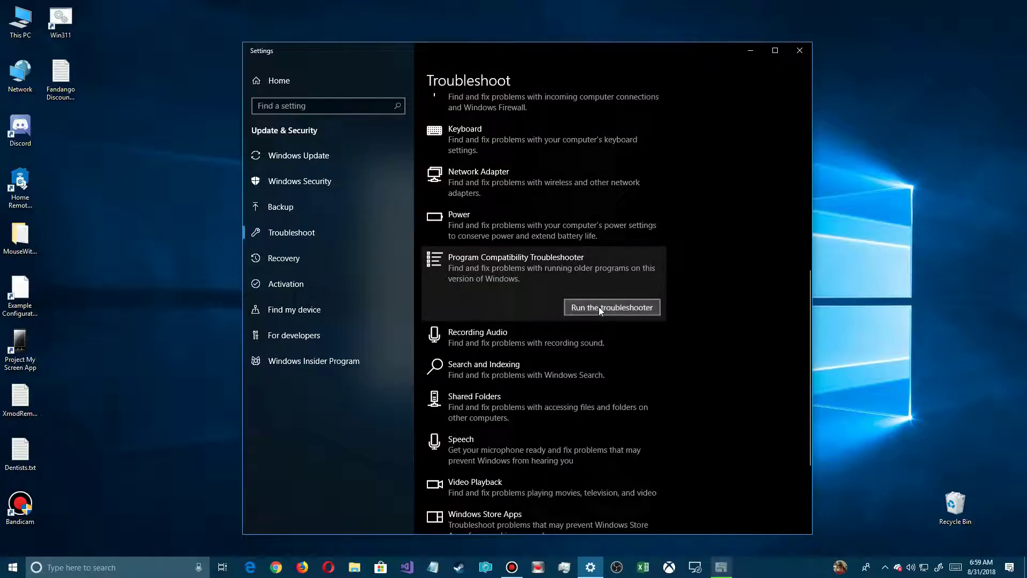
# Minimize Settings, look through the program list, and choose Not Listed to continue
pyautogui.click(750, 53)
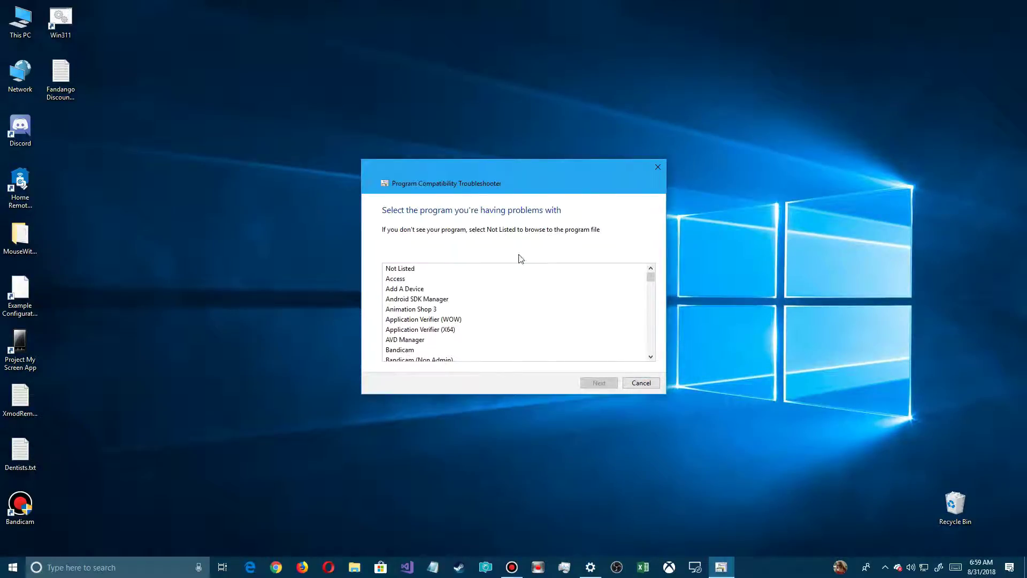
pyautogui.scroll(-8, 399, 316)
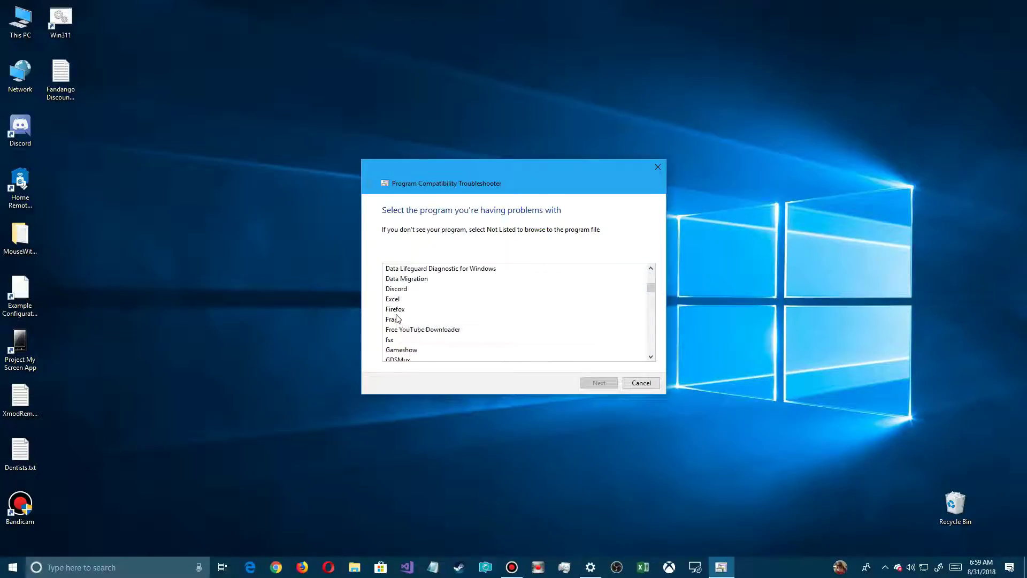
pyautogui.scroll(-10, 397, 318)
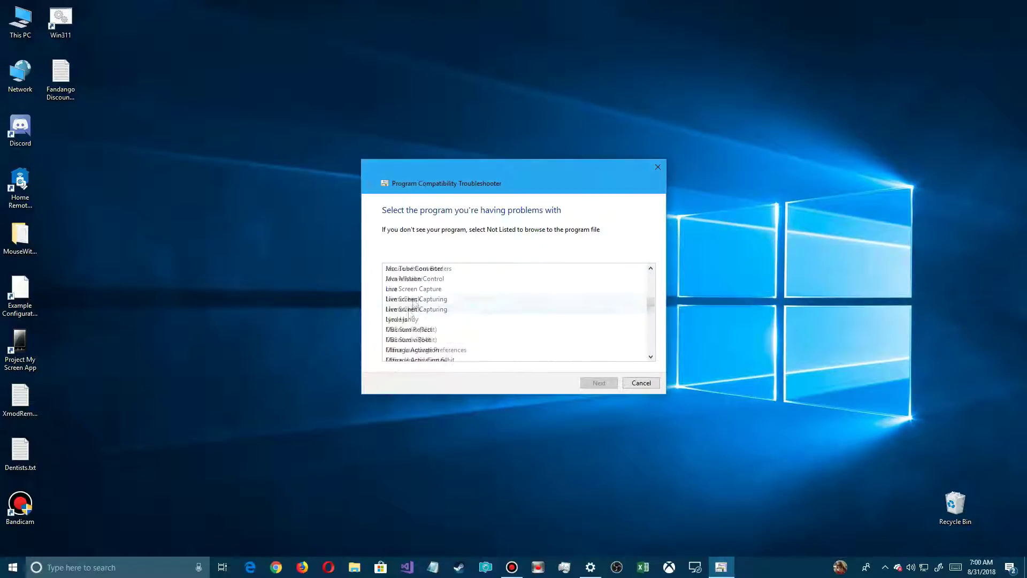
pyautogui.scroll(-4, 414, 304)
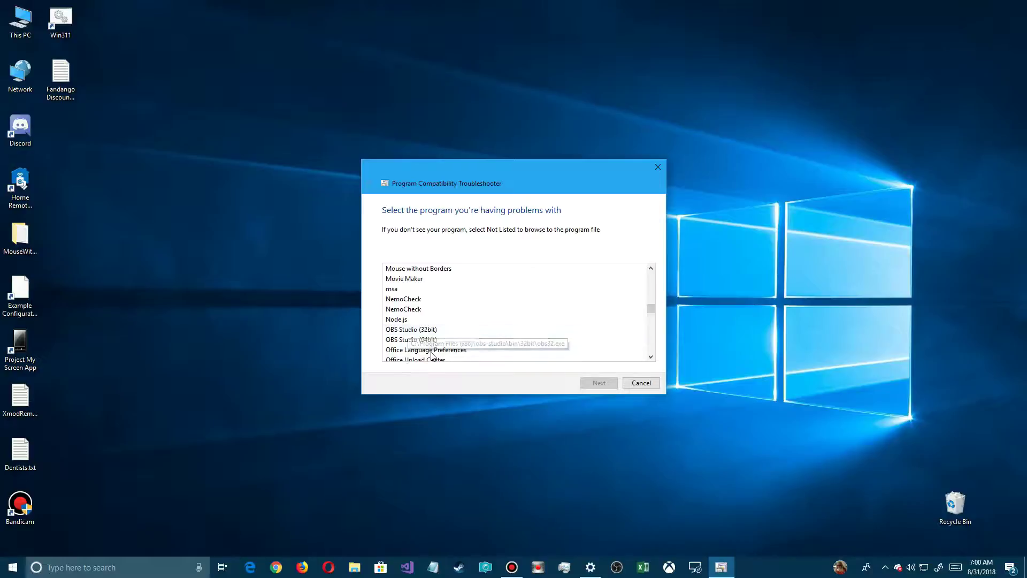
pyautogui.scroll(-5, 431, 354)
pyautogui.scroll(-3, 485, 330)
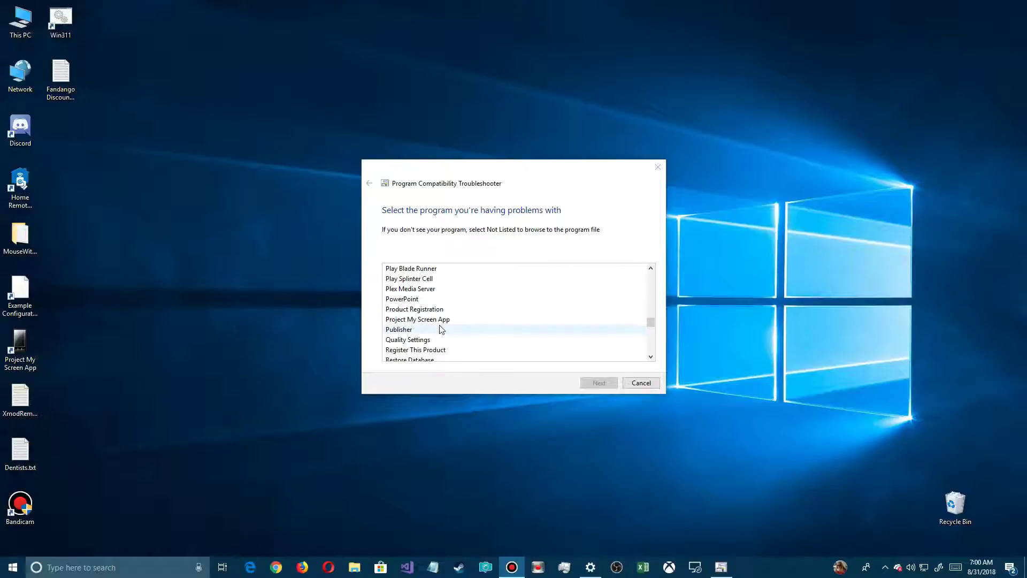
pyautogui.scroll(-3, 440, 328)
pyautogui.scroll(-3, 448, 331)
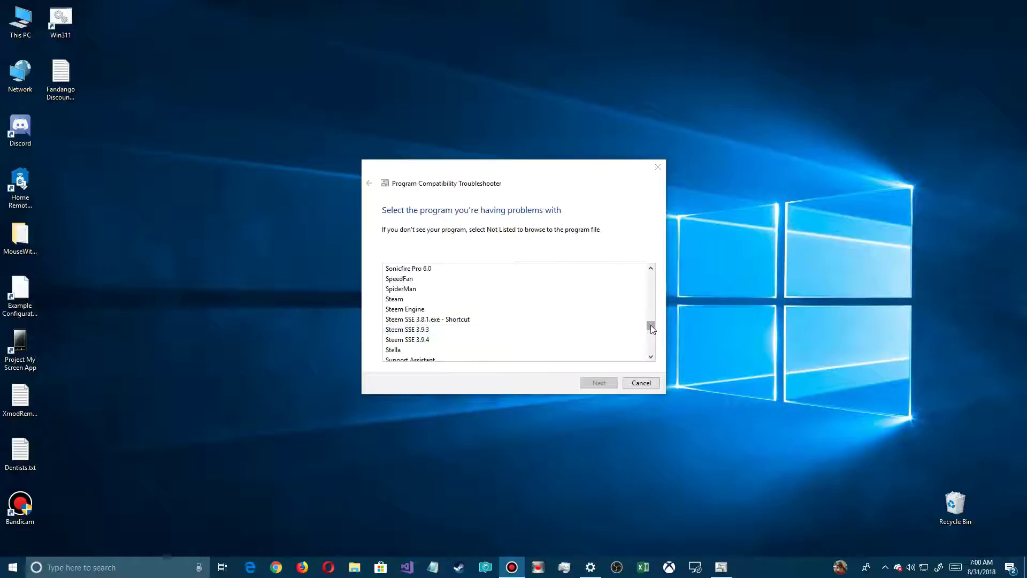
pyautogui.moveTo(651, 325); pyautogui.dragTo(651, 273)
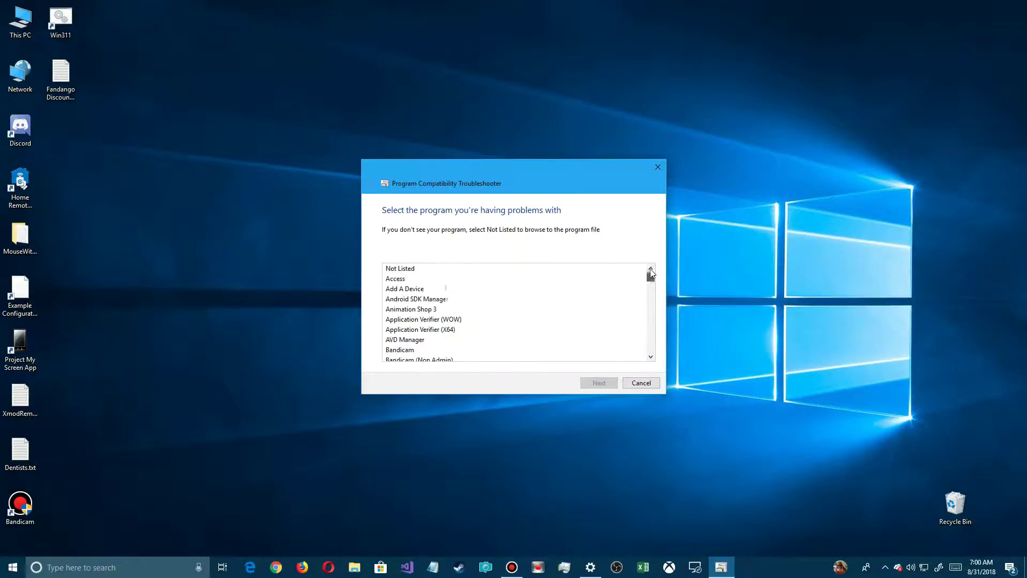
pyautogui.click(398, 269)
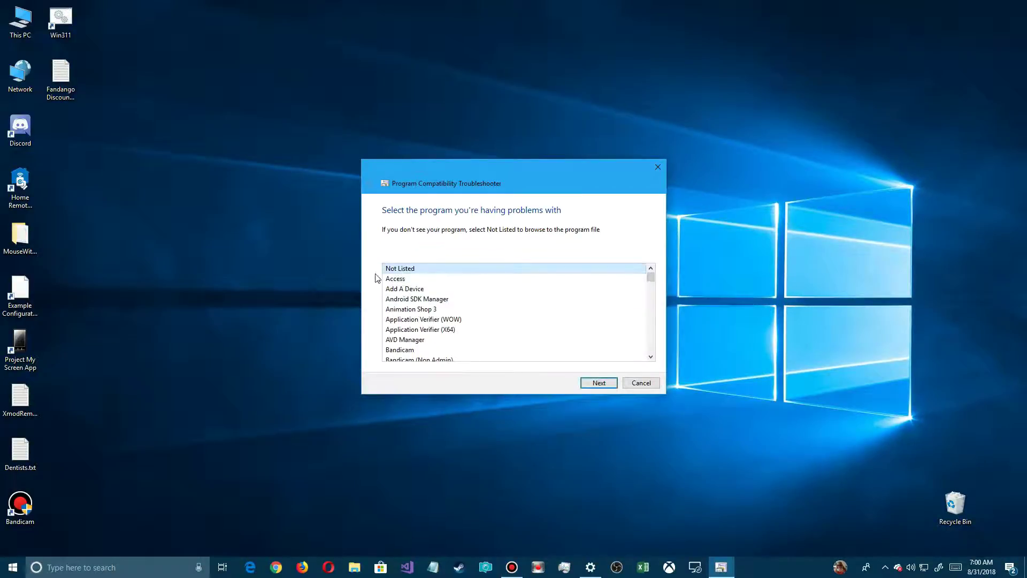
pyautogui.click(597, 383)
# Browse for the executable and navigate to the F:\Games\Steam folder
pyautogui.click(633, 269)
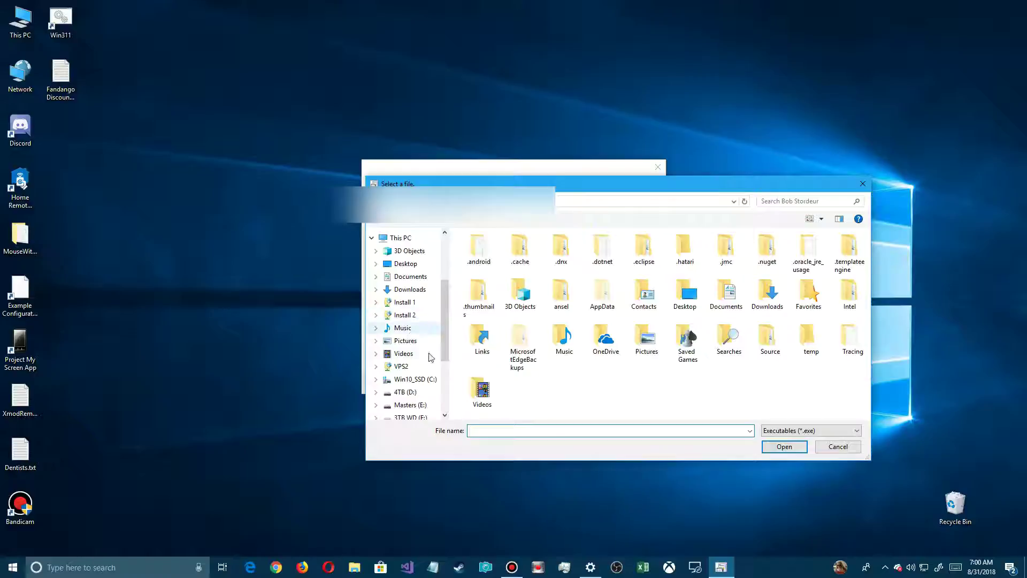
pyautogui.click(401, 384)
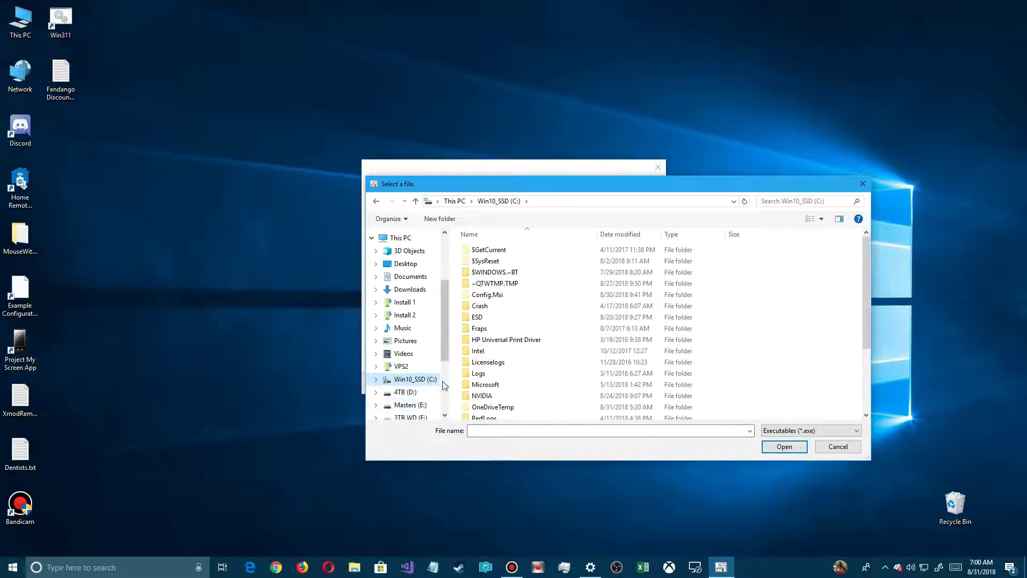
pyautogui.moveTo(443, 344); pyautogui.dragTo(443, 354)
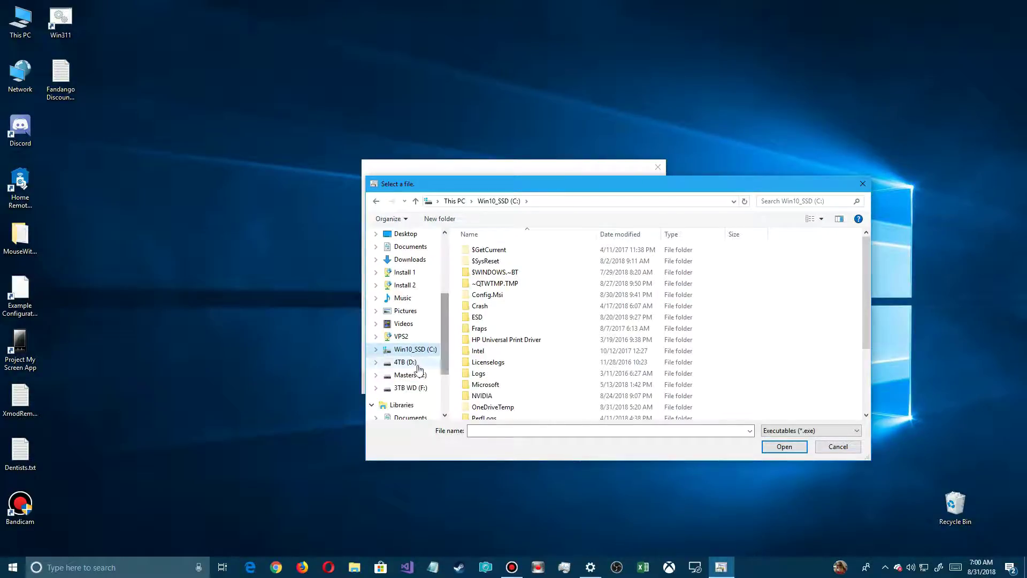
pyautogui.click(405, 387)
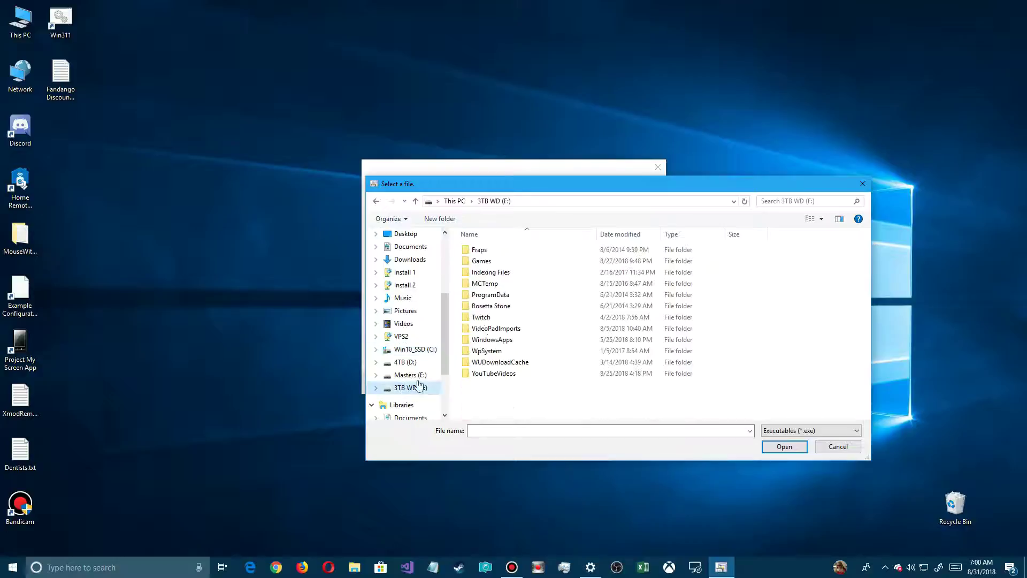
pyautogui.doubleClick(484, 261)
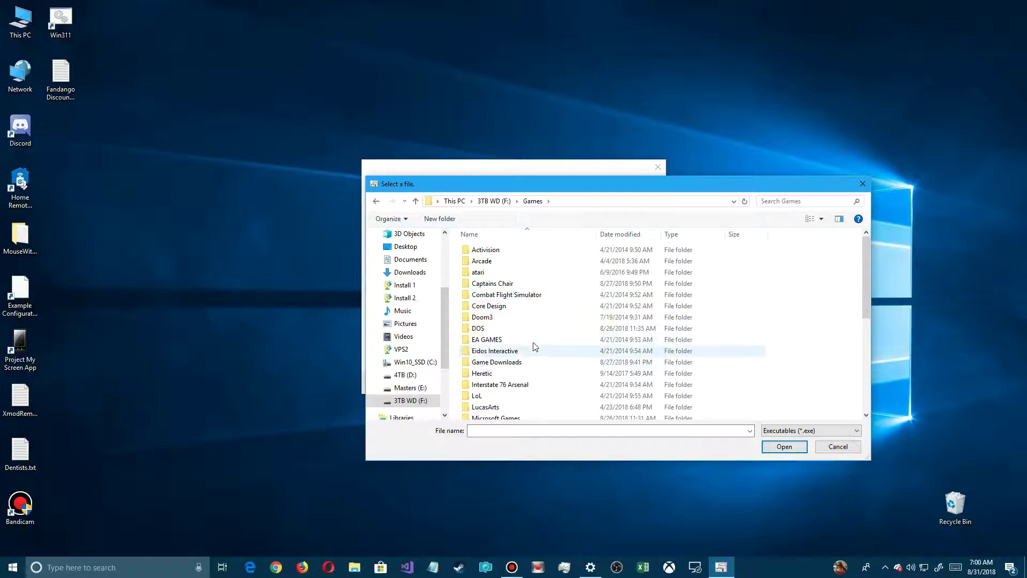
pyautogui.scroll(-5, 556, 344)
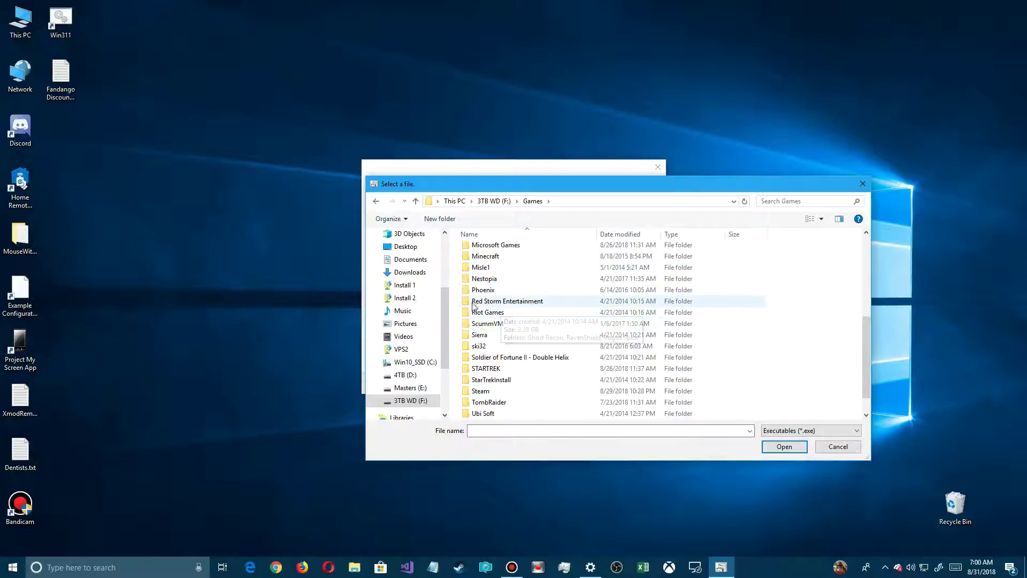
pyautogui.doubleClick(515, 304)
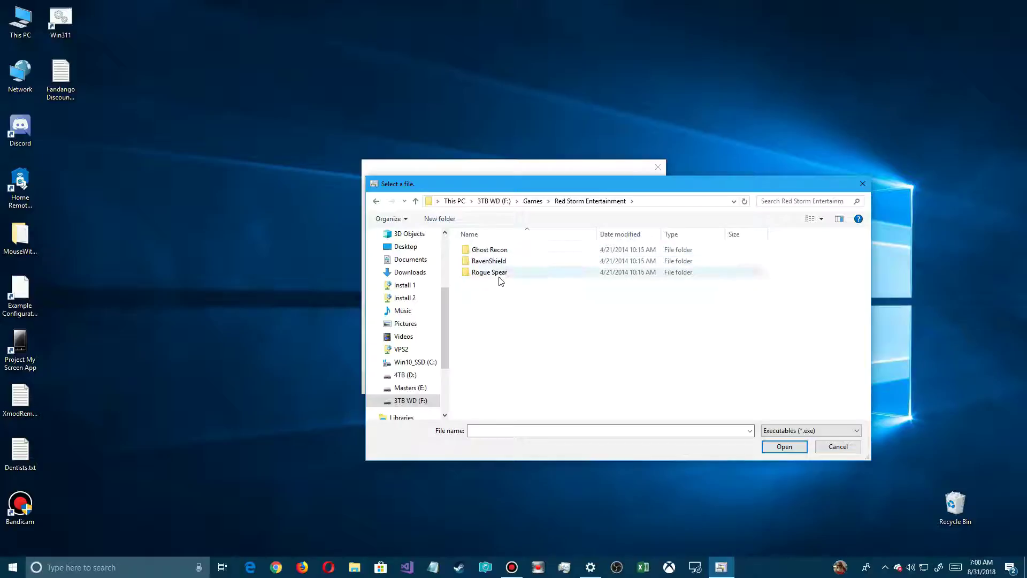
pyautogui.click(532, 201)
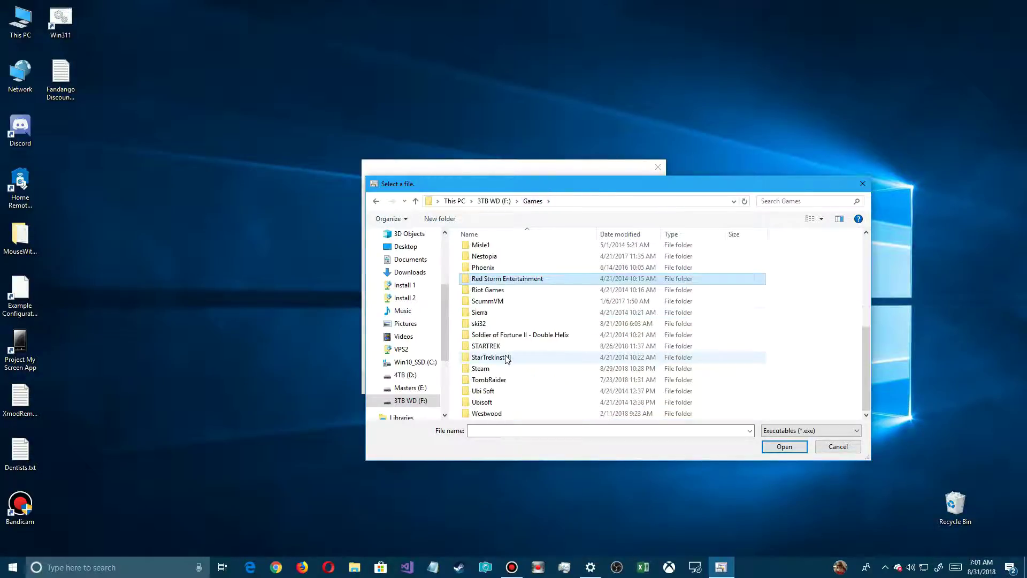
pyautogui.doubleClick(478, 369)
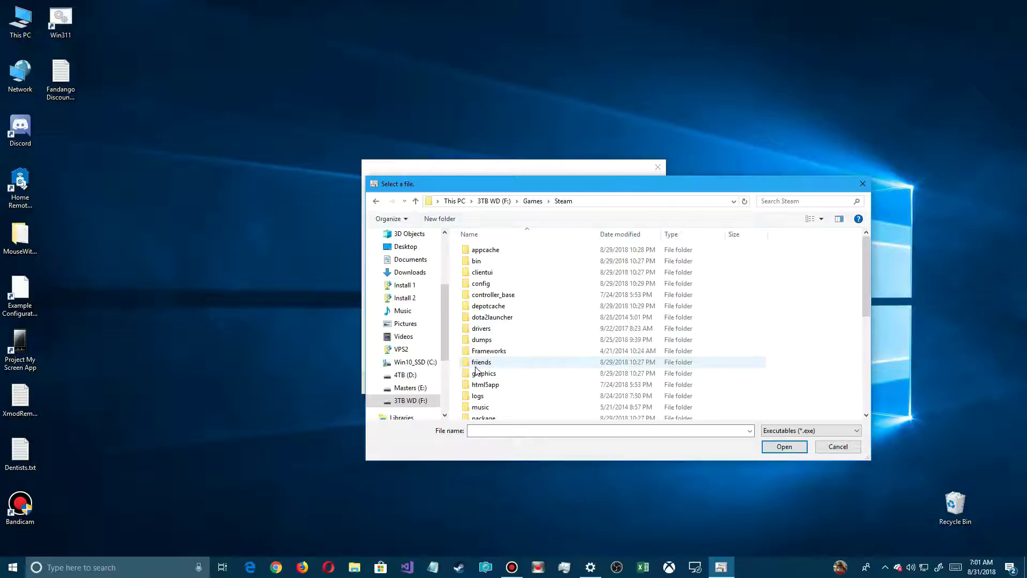
# Go into steamapps\common\Fallout 3 goty and select Fallout3.exe as the program file
pyautogui.scroll(-2, 517, 341)
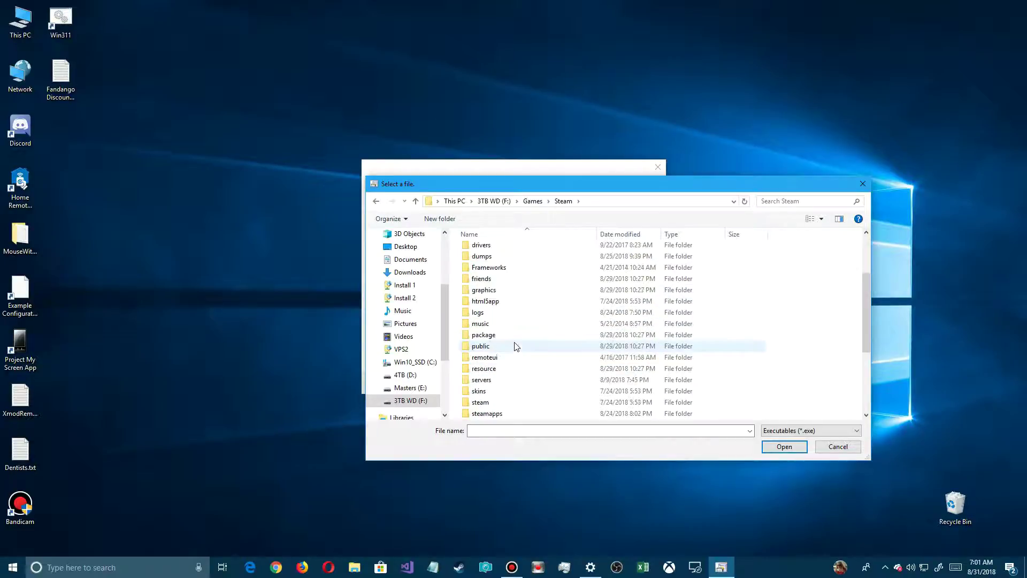
pyautogui.scroll(-3, 513, 348)
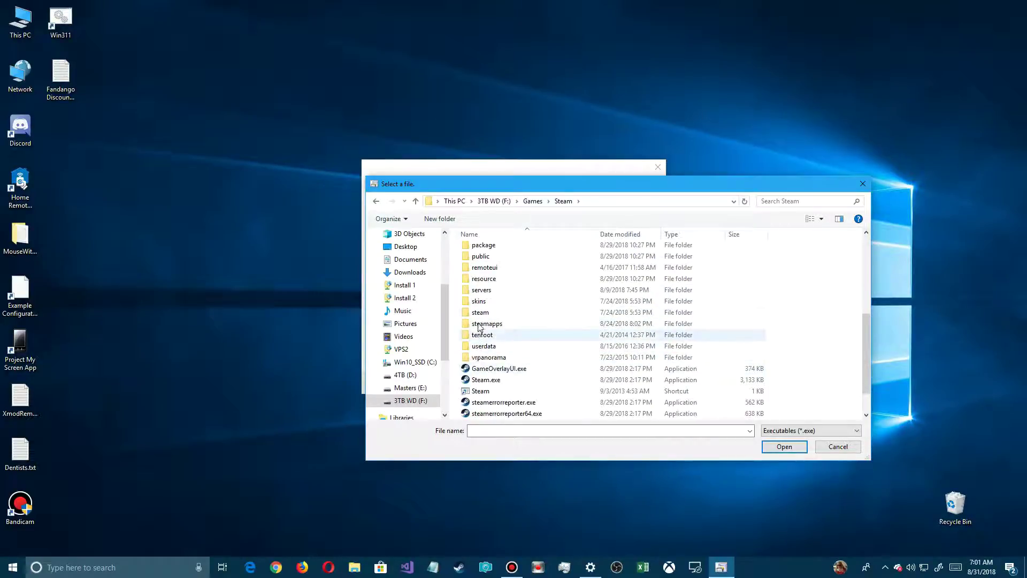
pyautogui.doubleClick(503, 328)
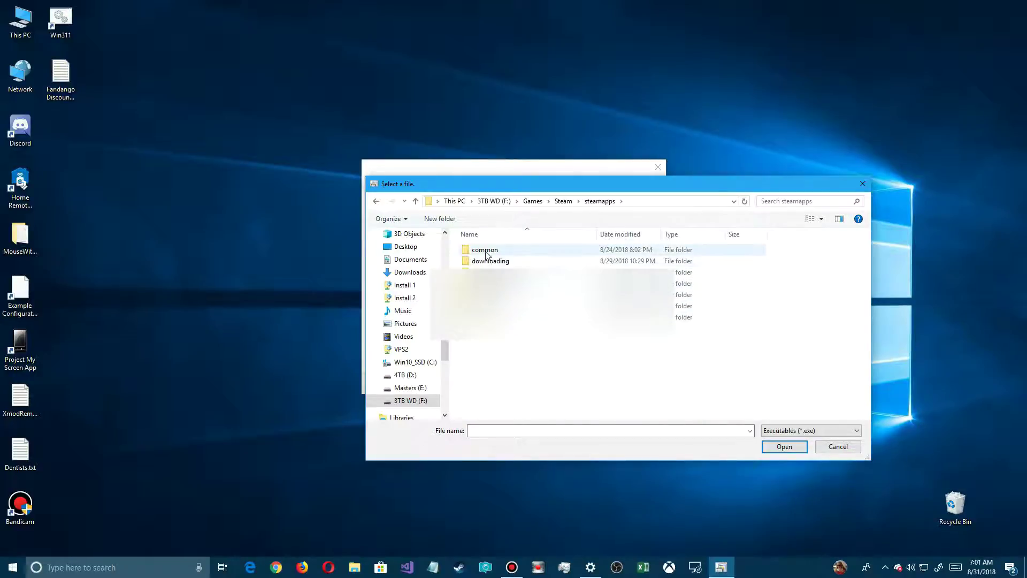
pyautogui.doubleClick(493, 254)
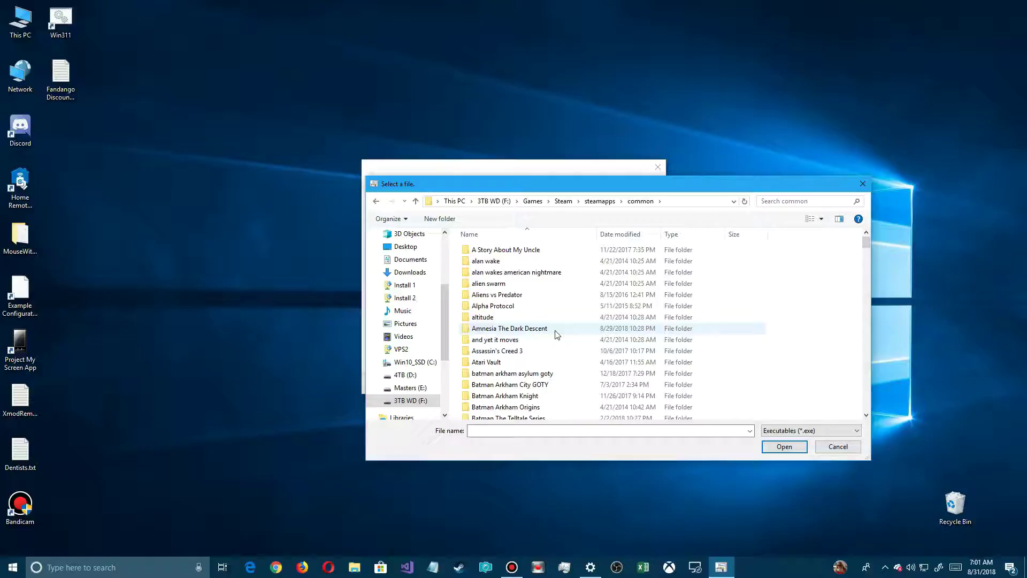
pyautogui.scroll(-12, 539, 329)
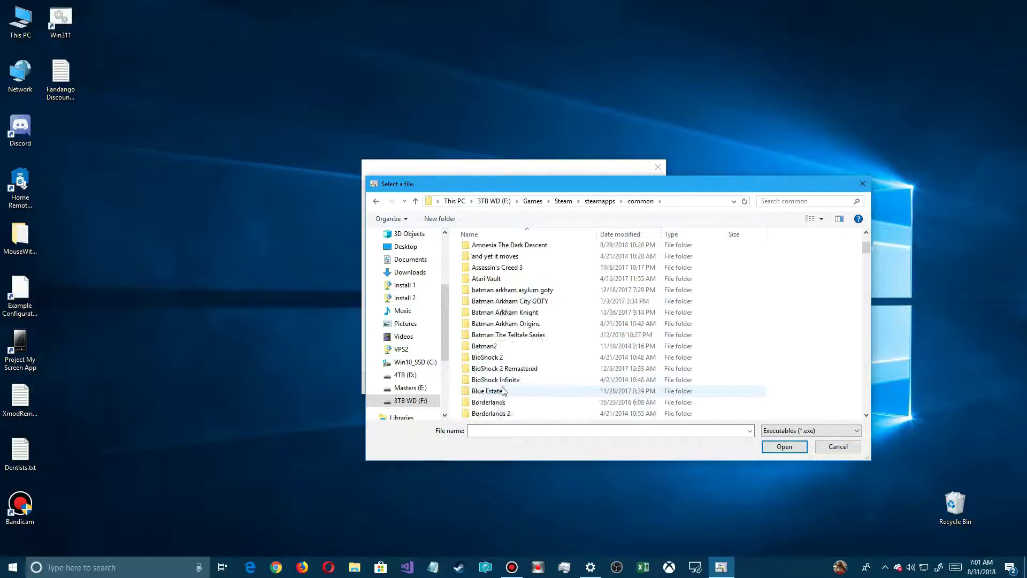
pyautogui.scroll(-12, 505, 387)
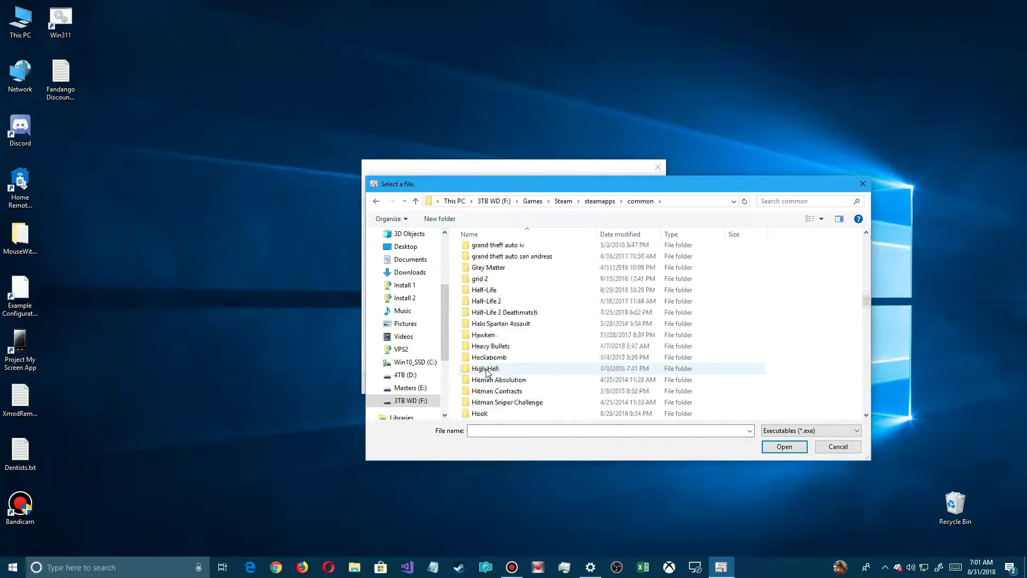
pyautogui.scroll(8, 486, 373)
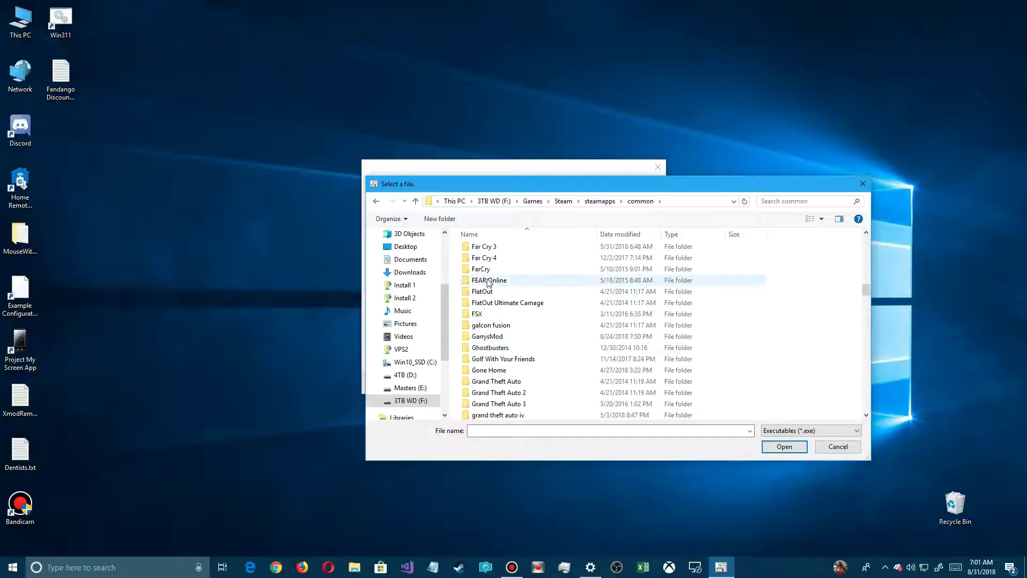
pyautogui.scroll(-2, 511, 326)
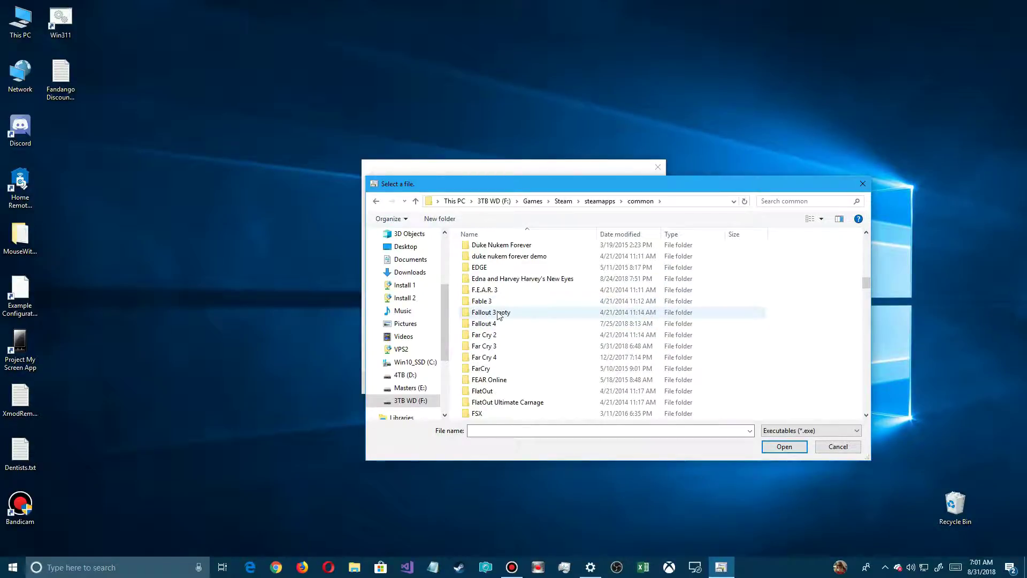
pyautogui.doubleClick(499, 314)
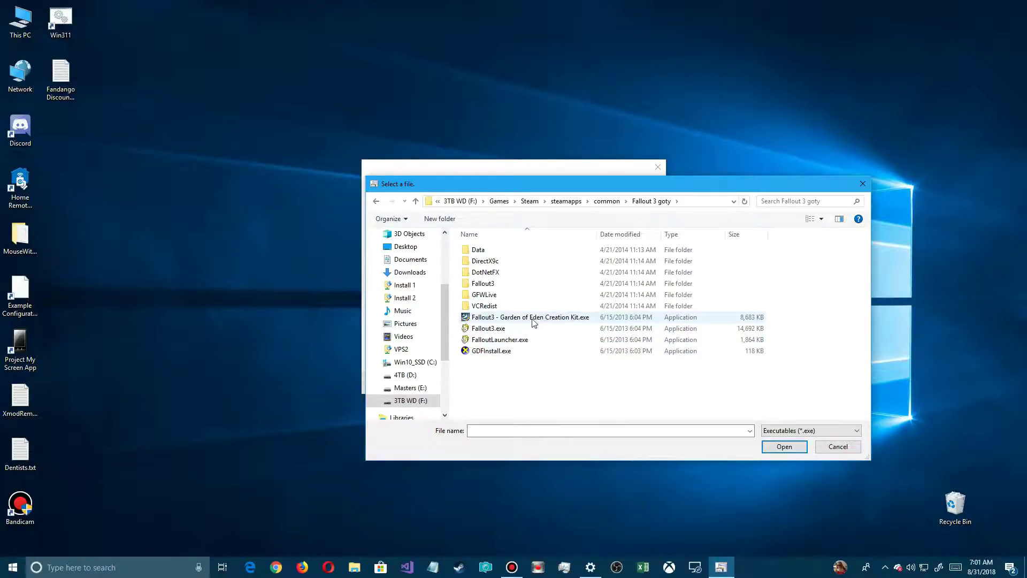
pyautogui.click(484, 330)
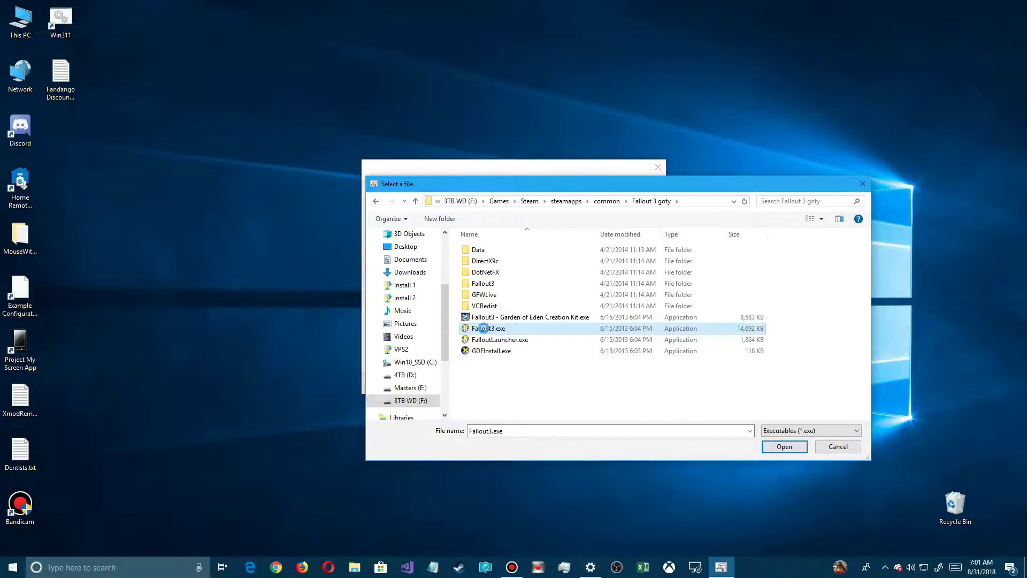
pyautogui.doubleClick(501, 332)
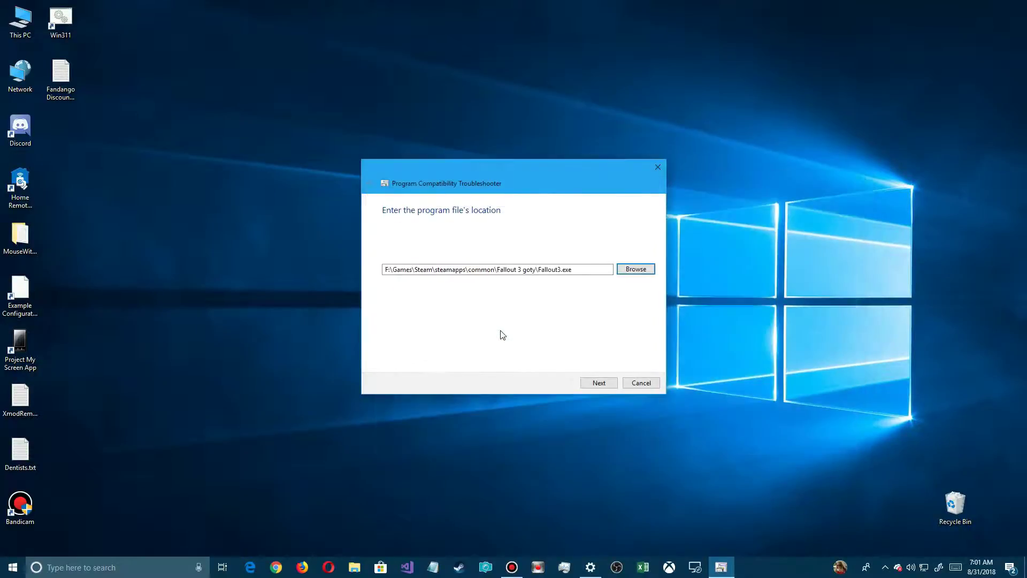
# Let the troubleshooter detect issues and apply the recommended Windows Vista (Service Pack 2) settings to Fallout3
pyautogui.click(605, 385)
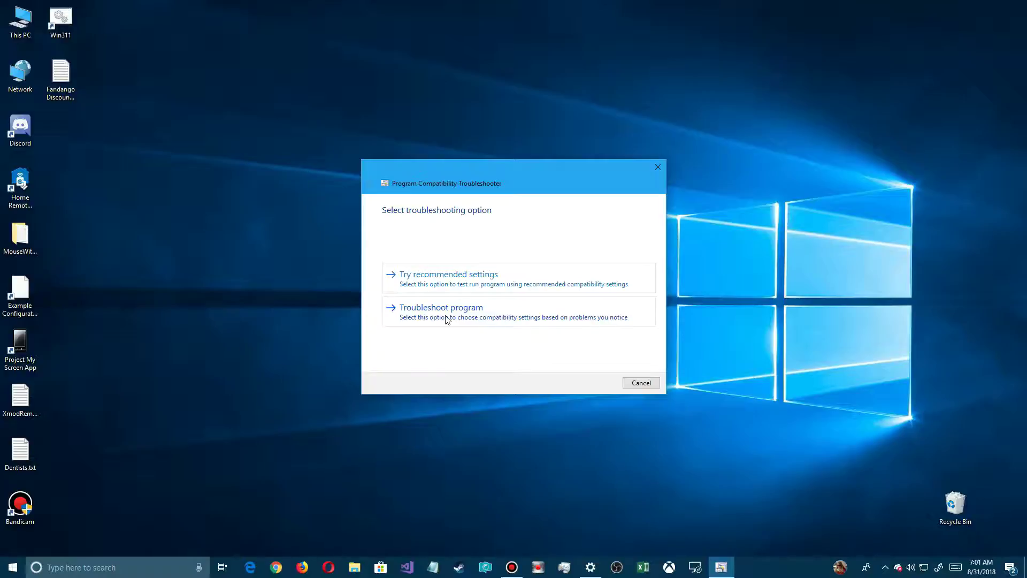
pyautogui.click(468, 276)
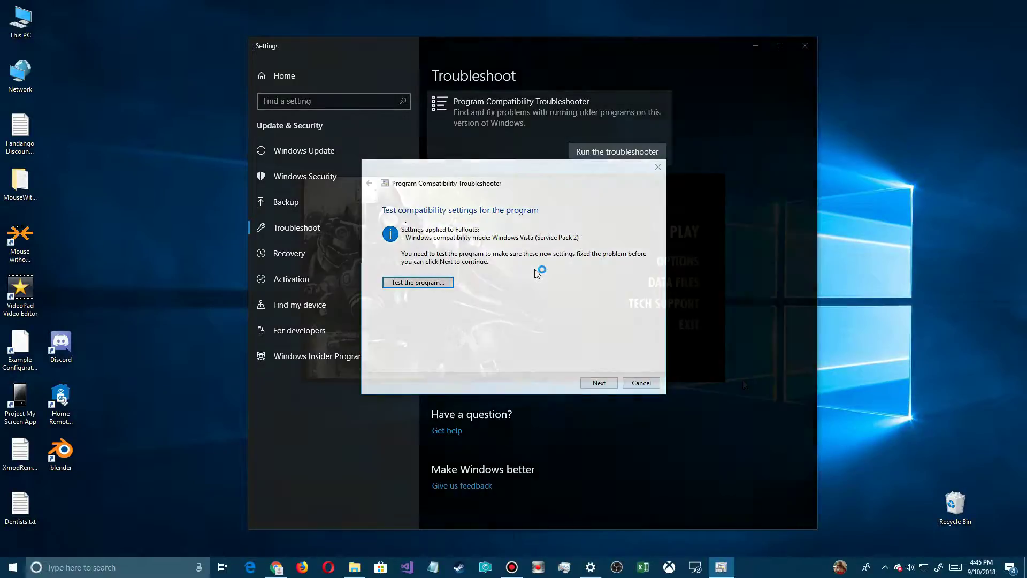
# Test-launch Fallout3 under Vista compatibility mode and reach the 'is the problem fixed' question
pyautogui.moveTo(723, 575)
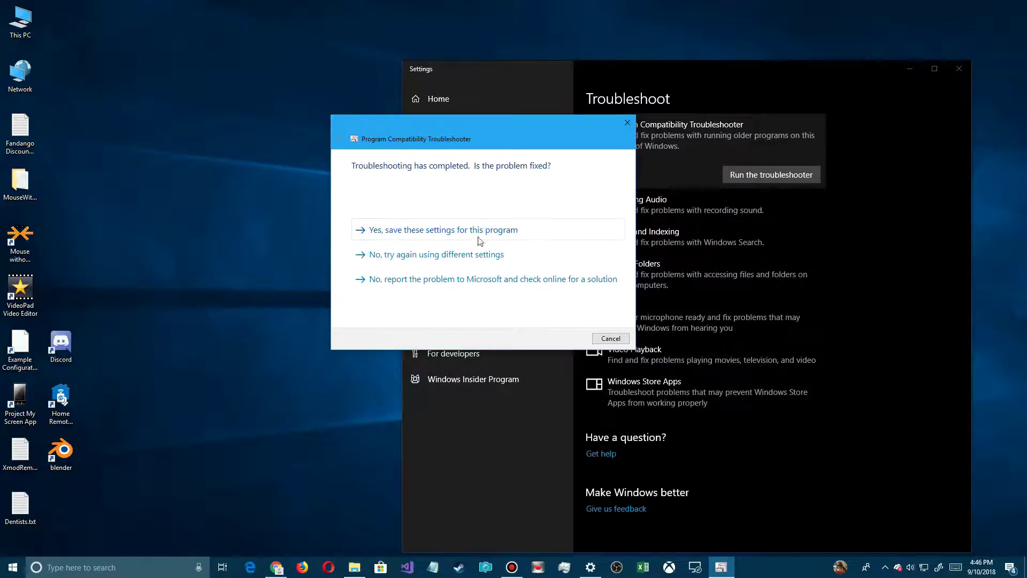
# Save the settings for Fallout3 and close the troubleshooter once it reports Fixed
pyautogui.click(419, 231)
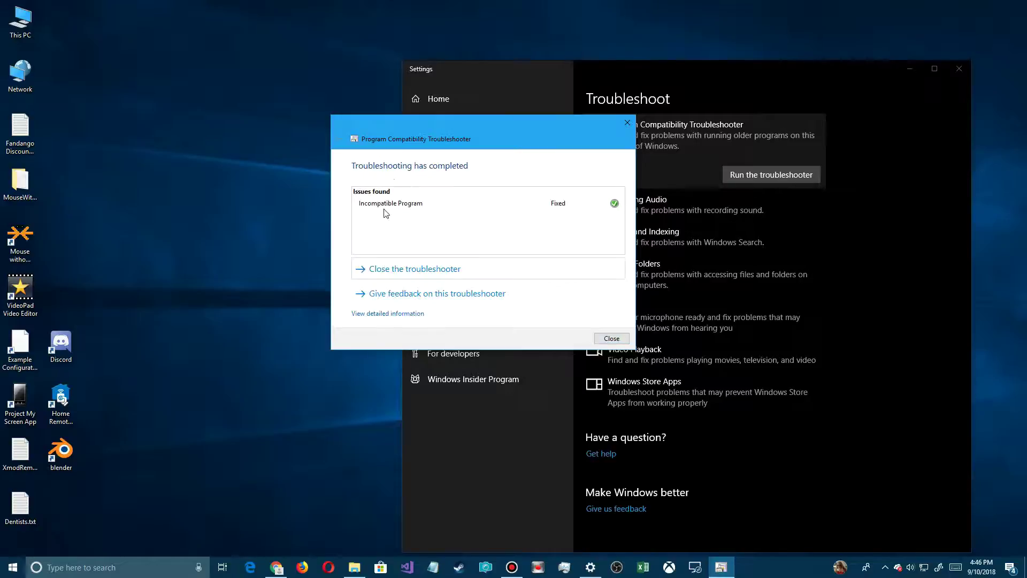
pyautogui.click(609, 339)
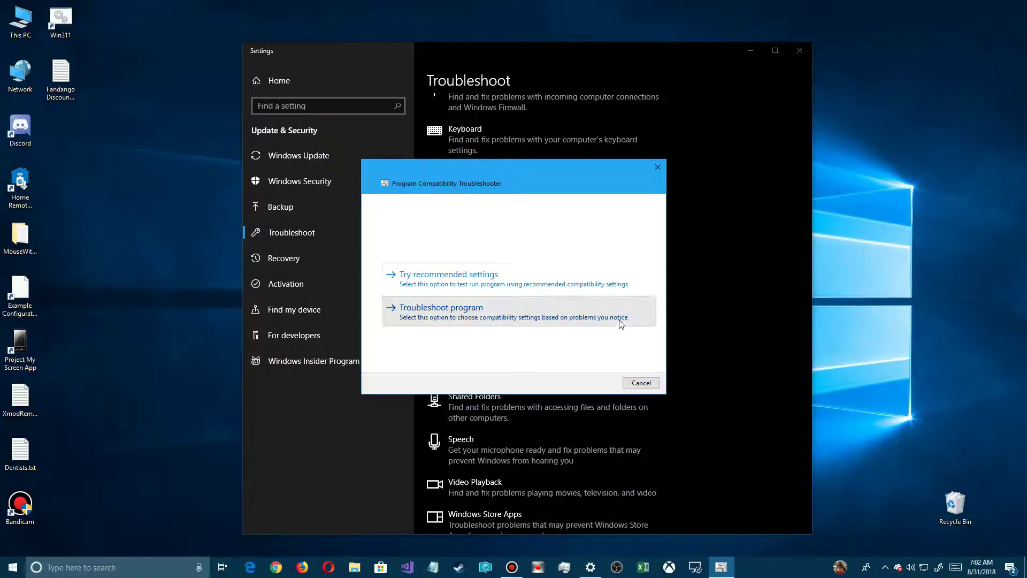
# Troubleshoot Fallout3 manually: mark it worked in earlier Windows and choose Windows Vista (Service Pack 2)
pyautogui.click(620, 324)
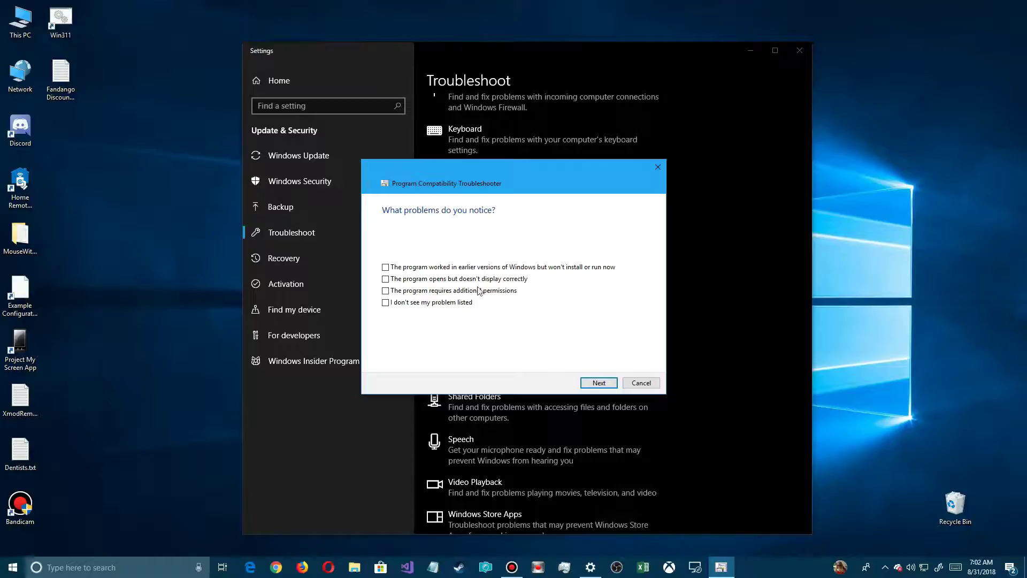
pyautogui.click(384, 280)
pyautogui.click(386, 280)
pyautogui.click(385, 267)
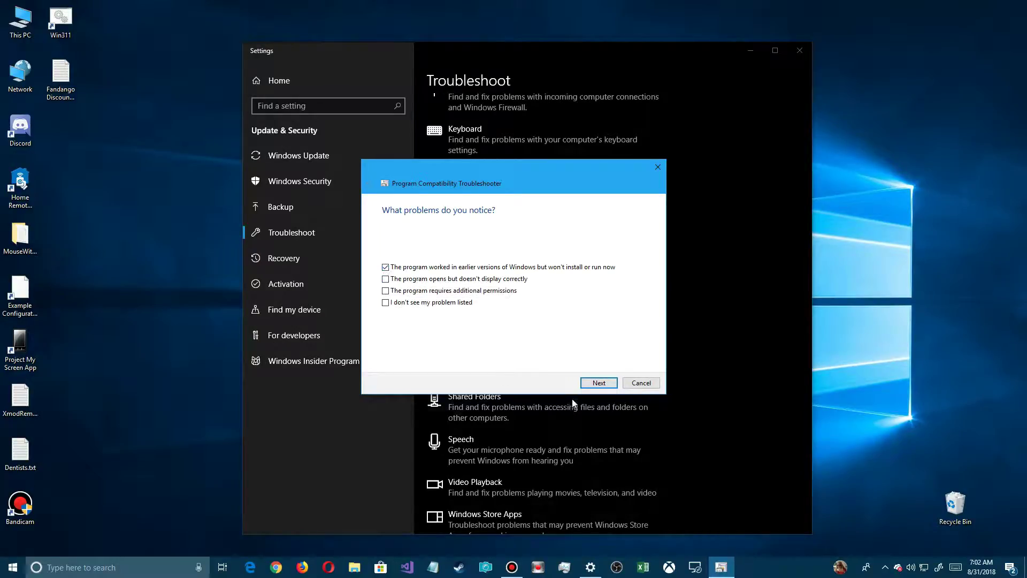
pyautogui.click(597, 382)
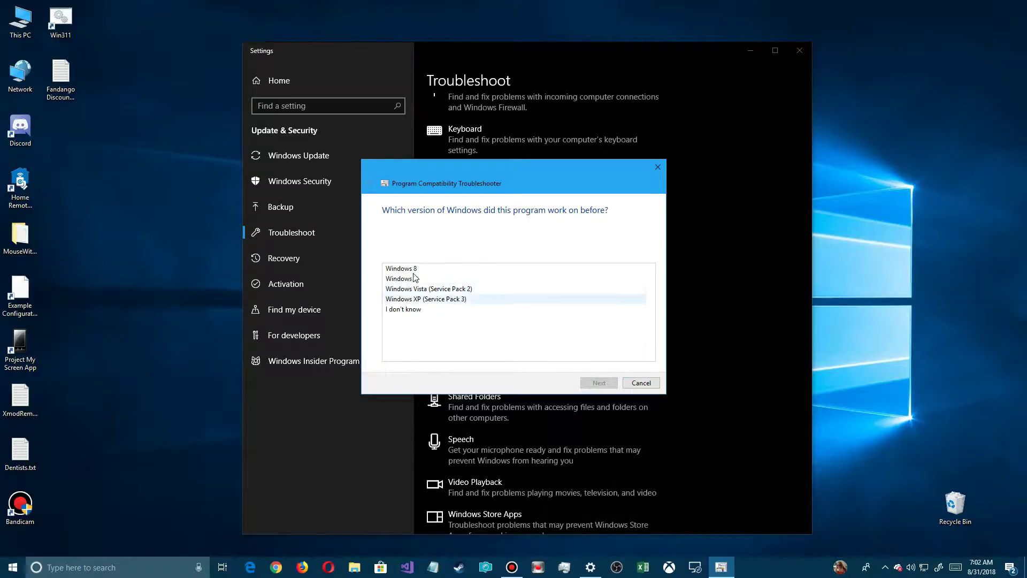
pyautogui.click(431, 291)
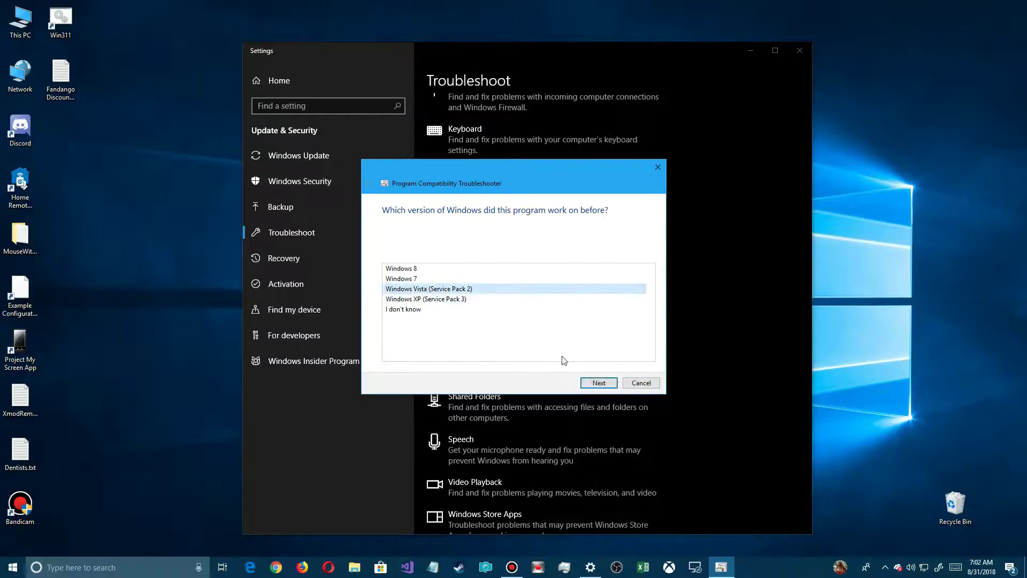
pyautogui.click(596, 382)
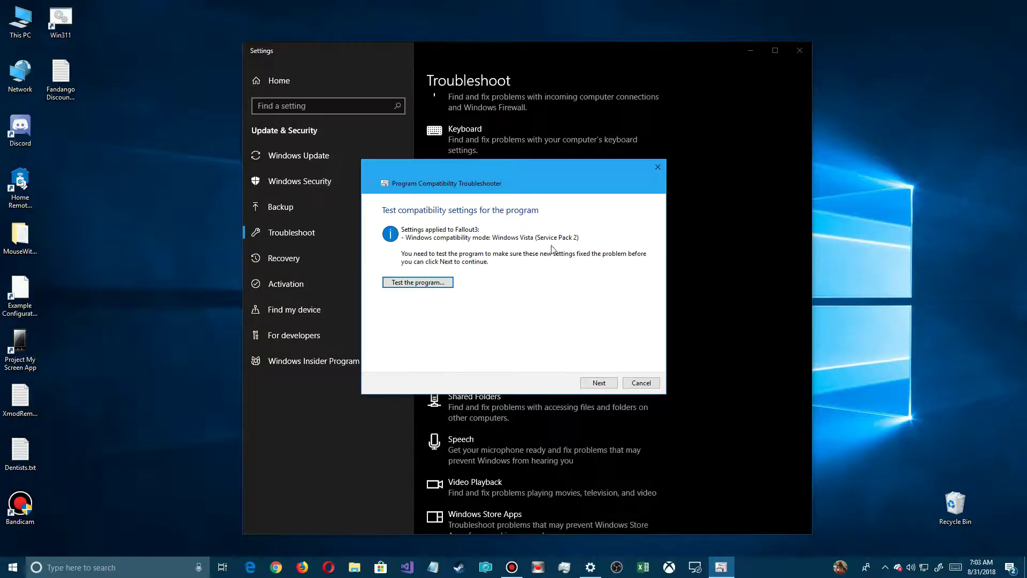
pyautogui.press('Escape')
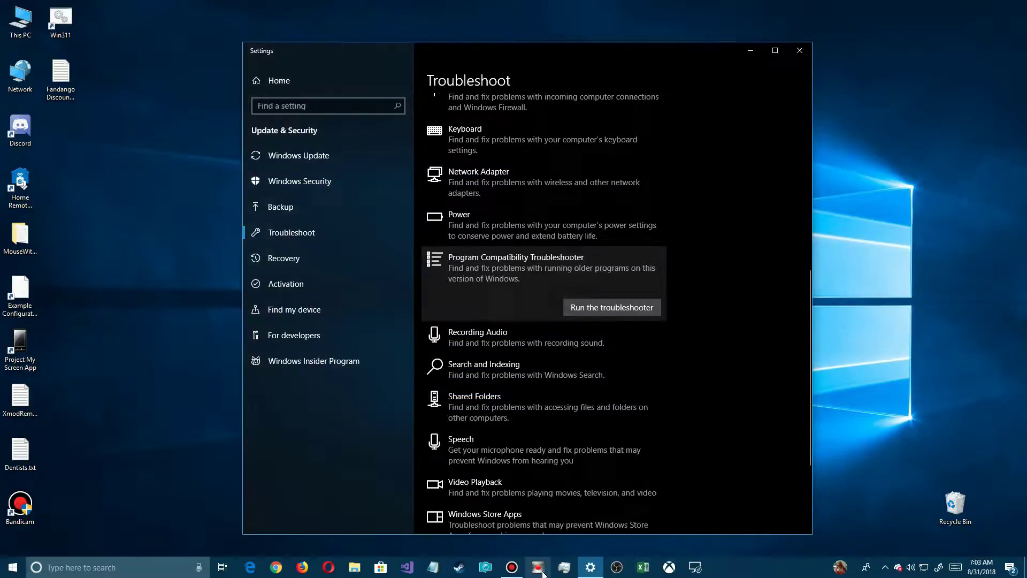